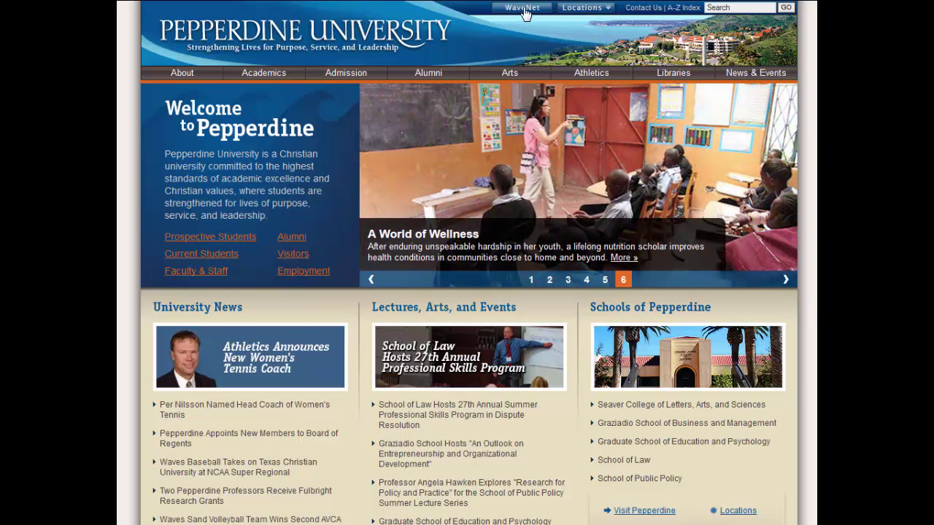
Open WaveNet from the Pepperdine University homepage and log in
{"action": "left_click", "coordinate": [522, 8]}
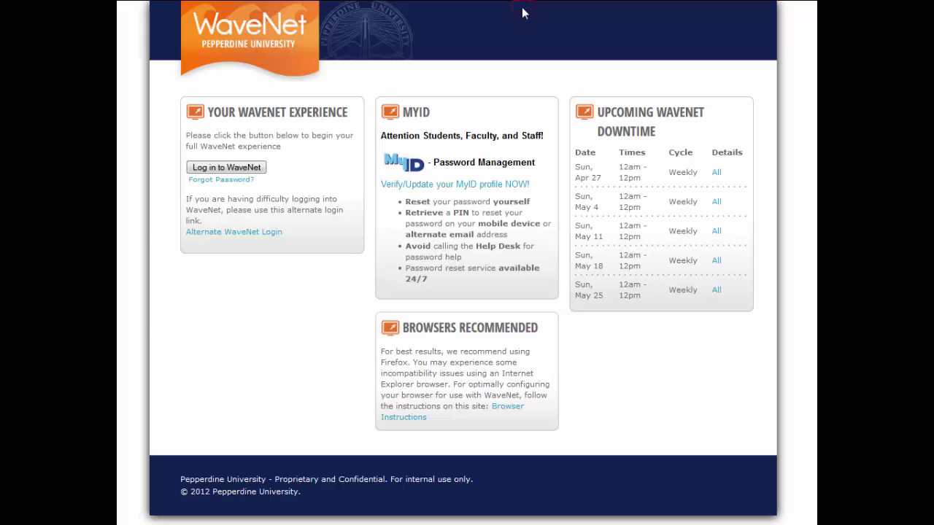
{"action": "left_click", "coordinate": [250, 168]}
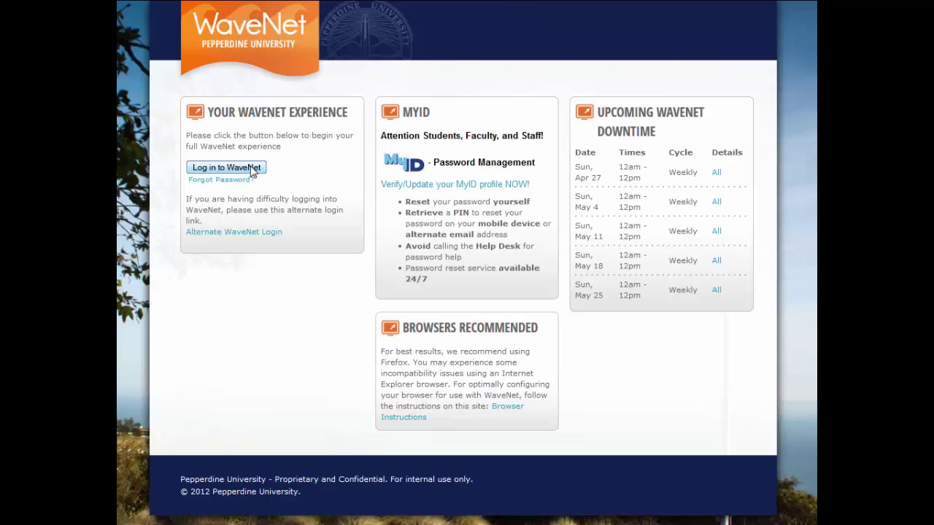
{"action": "key", "text": "Return"}
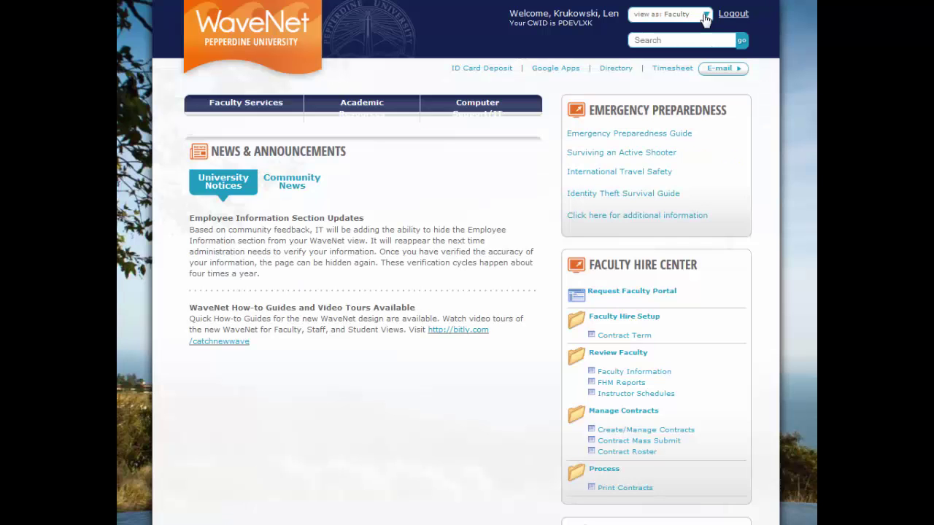
Switch WaveNet to the Staff view and open the RSP Letter of Intent from the staff resources
{"action": "left_click", "coordinate": [387, 111]}
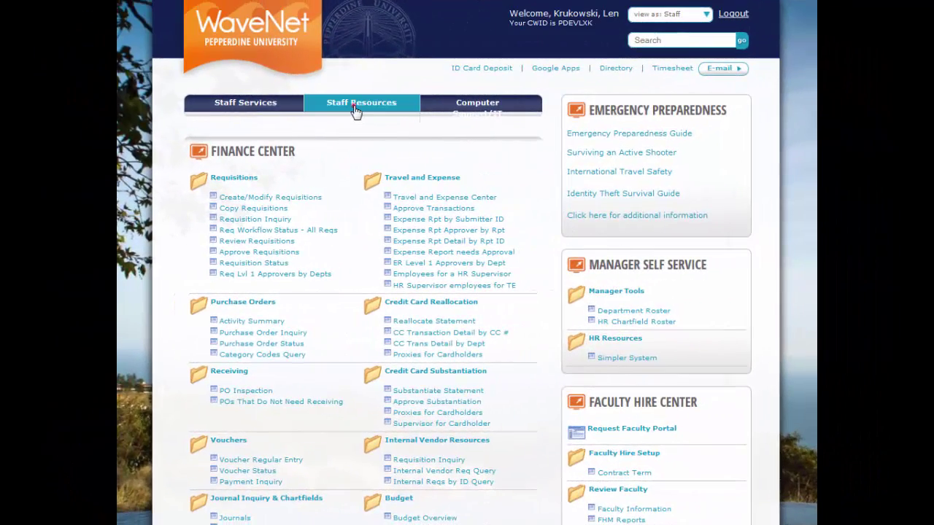
{"action": "mouse_move", "coordinate": [355, 109]}
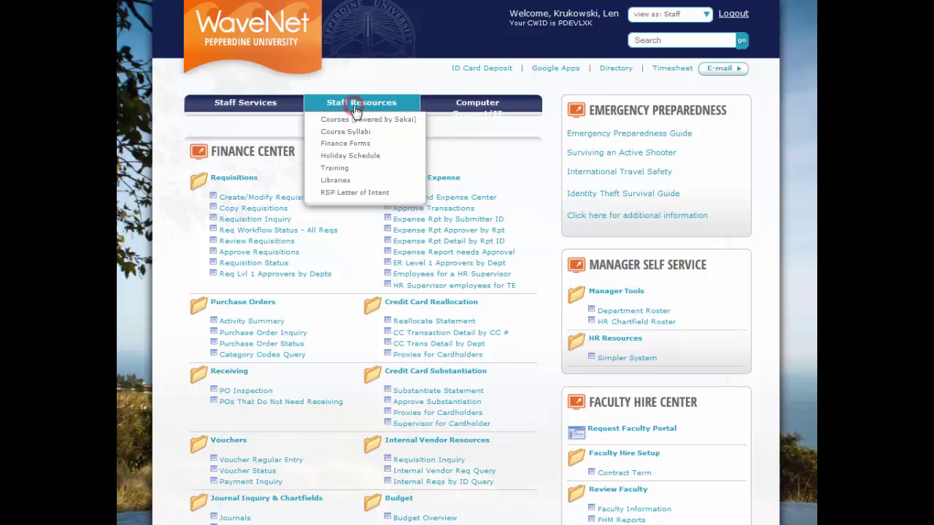
{"action": "left_click", "coordinate": [350, 193]}
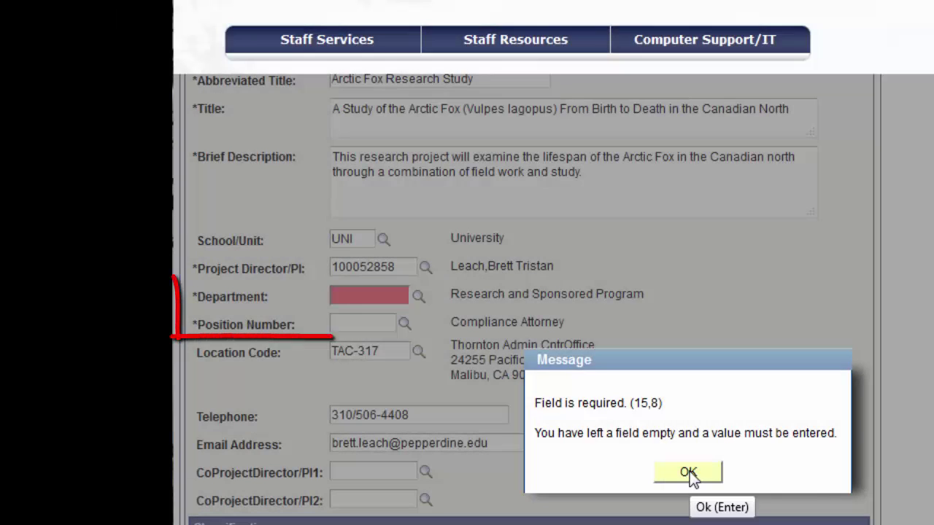
Dismiss the required-field message and set the School/Unit to University (UNI)
{"action": "left_click", "coordinate": [689, 472]}
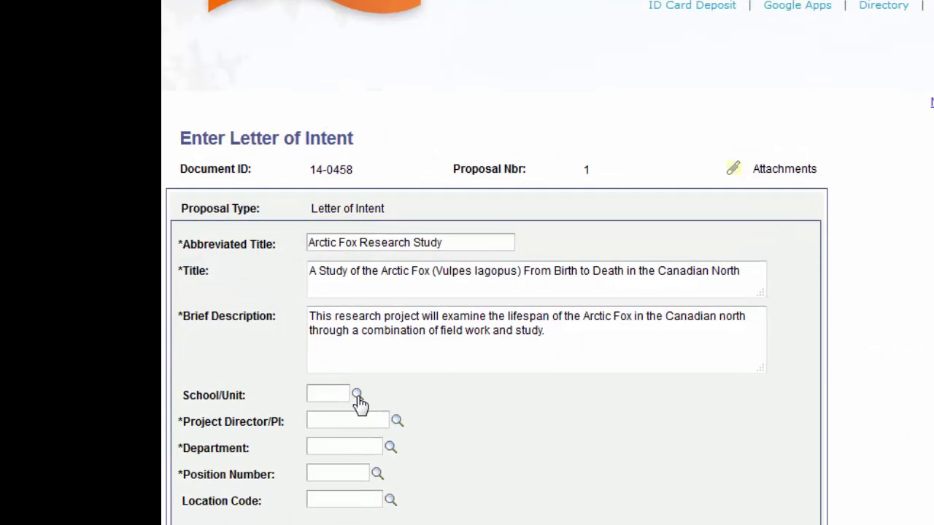
{"action": "left_click", "coordinate": [357, 394]}
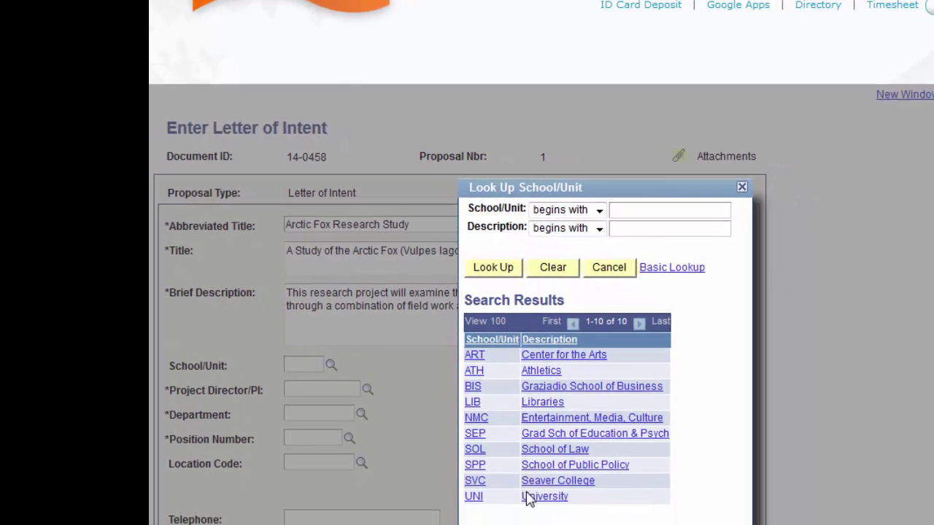
{"action": "left_click", "coordinate": [526, 496]}
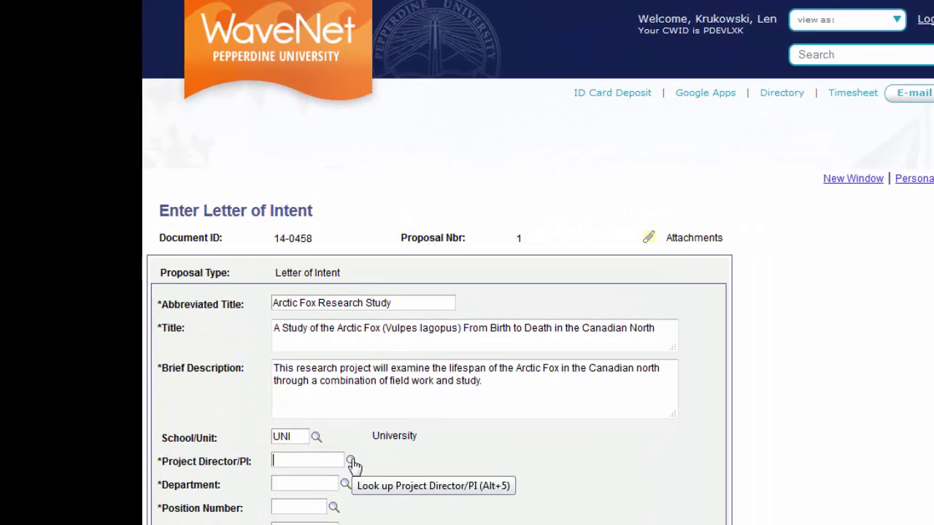
Look up the Project Director/PI by names containing the director's first name and choose the matching employee
{"action": "left_click", "coordinate": [350, 462]}
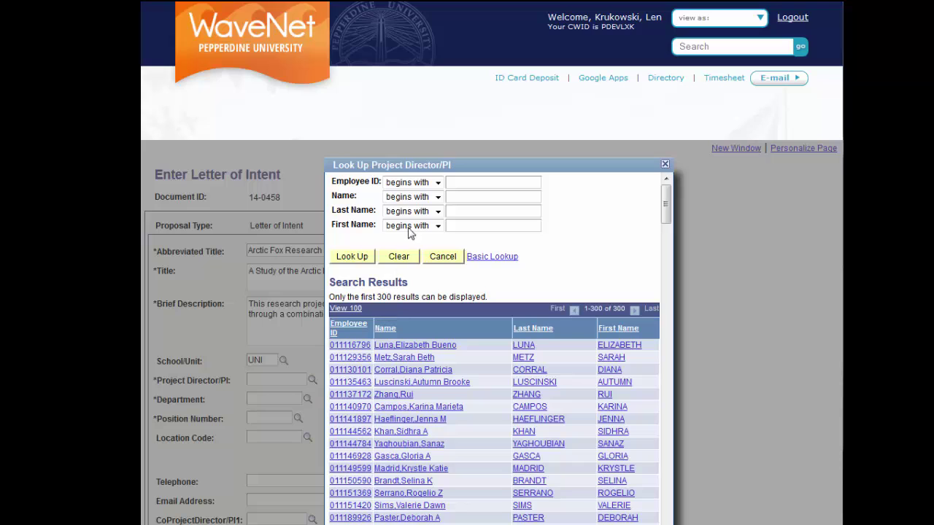
{"action": "left_click", "coordinate": [438, 197]}
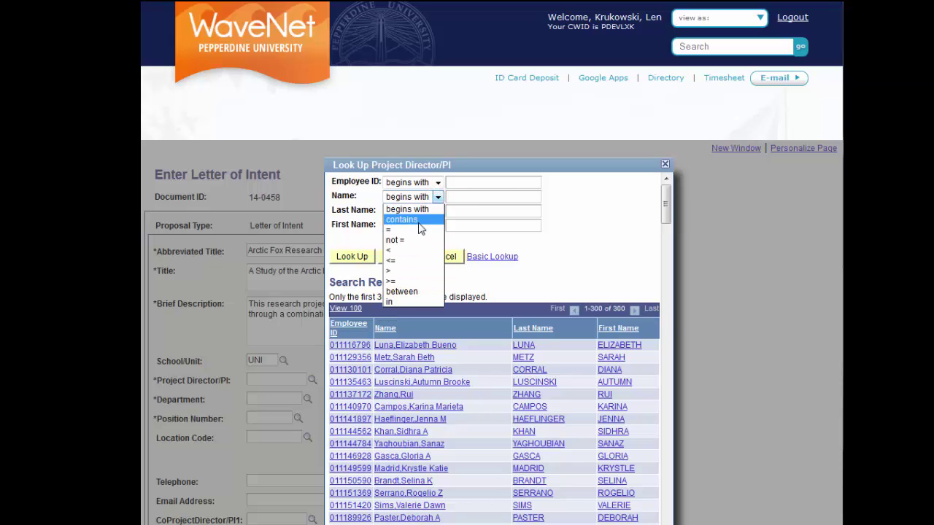
{"action": "left_click", "coordinate": [405, 218]}
{"action": "left_click", "coordinate": [456, 197]}
{"action": "type", "text": "Brett"}
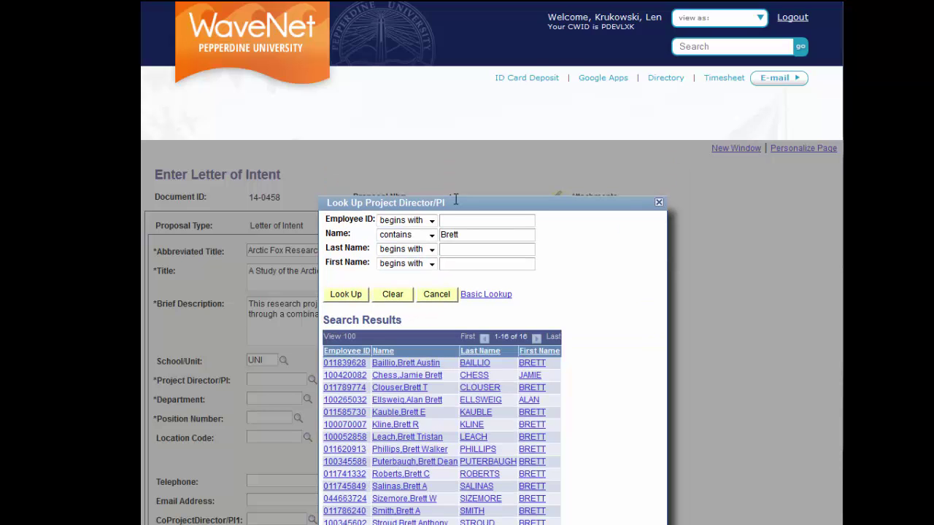
{"action": "left_click", "coordinate": [472, 437]}
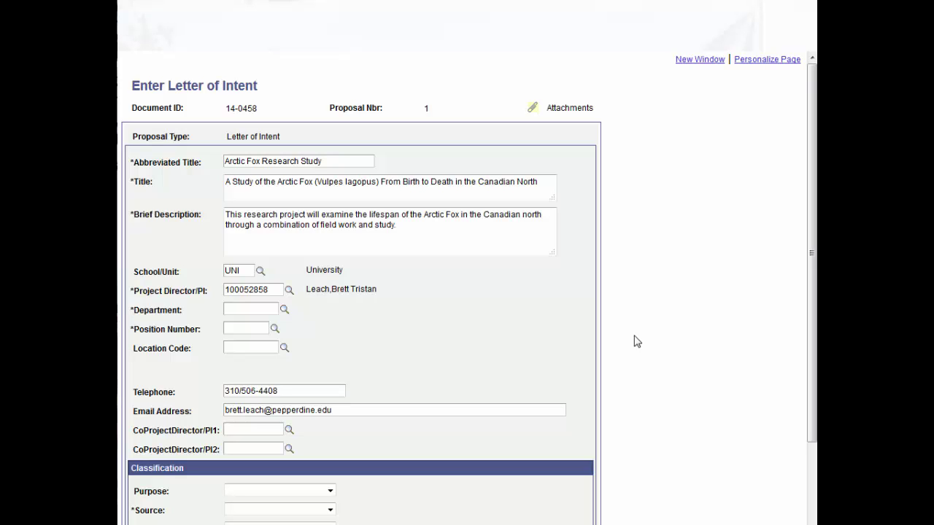
Set the department to 10015, Research and Sponsored Program, and choose the Compliance Attorney position number
{"action": "left_click", "coordinate": [285, 310]}
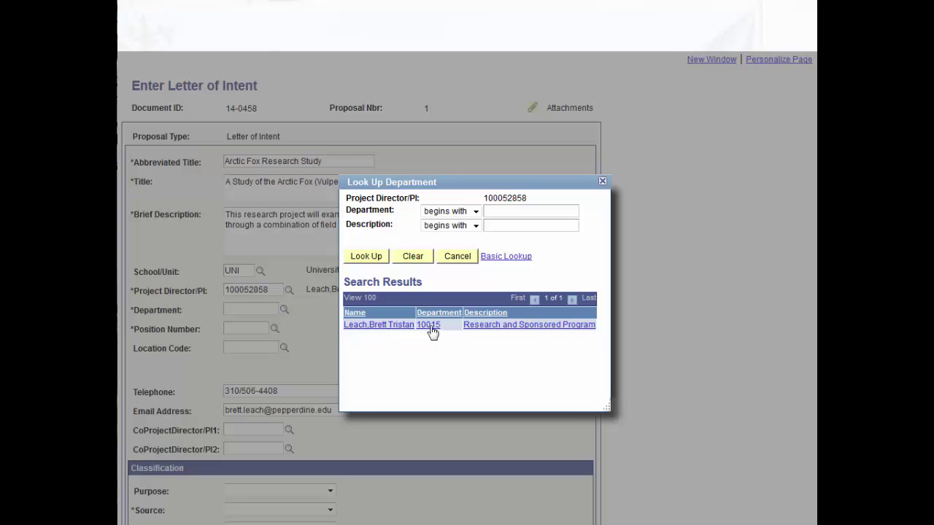
{"action": "left_click", "coordinate": [518, 327]}
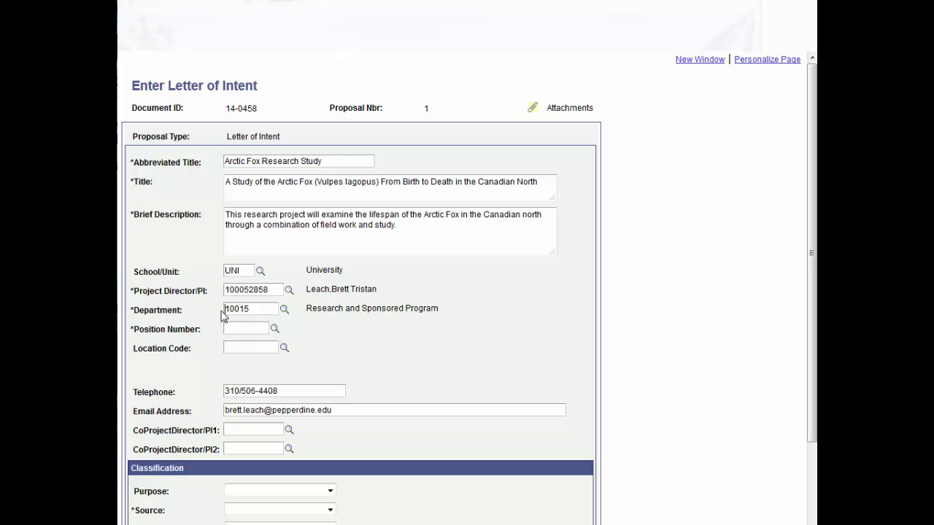
{"action": "left_click", "coordinate": [274, 332]}
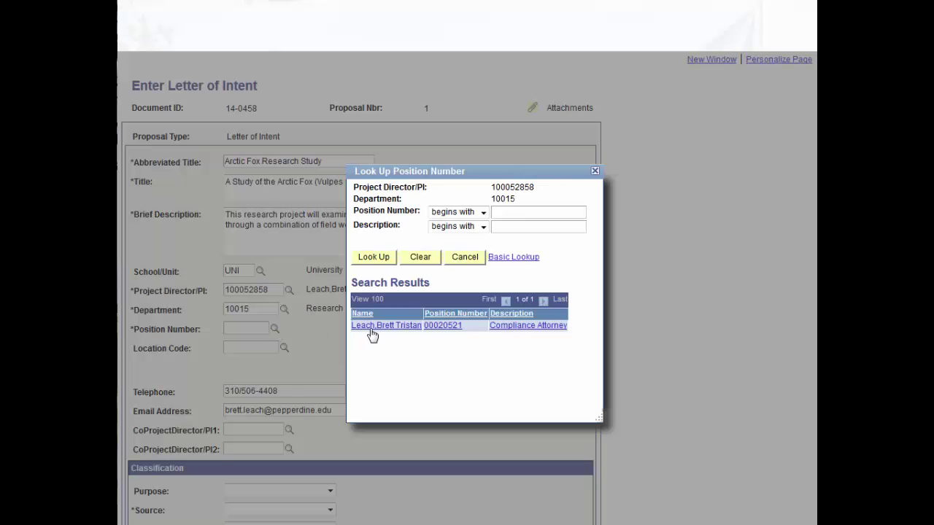
{"action": "left_click", "coordinate": [441, 326]}
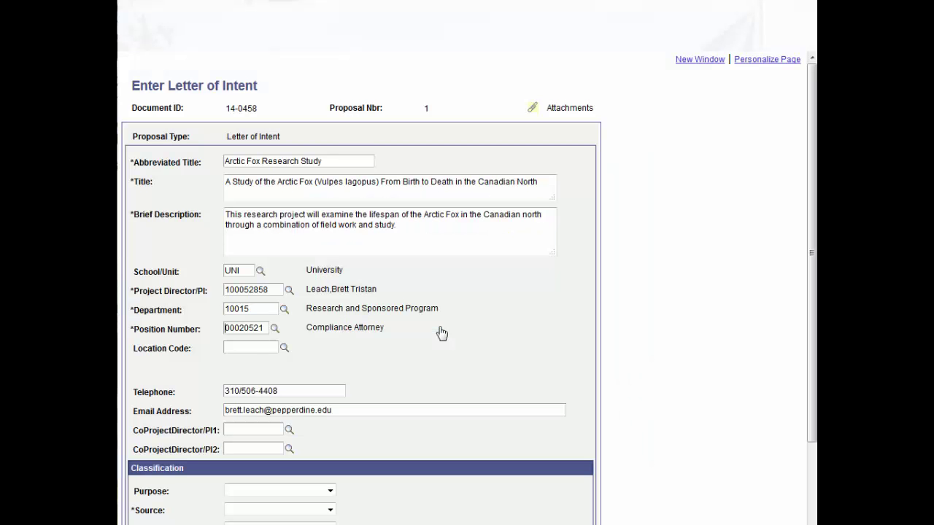
Look up location codes beginning with TAC and set the Location Code to TAC-317
{"action": "left_click", "coordinate": [284, 349]}
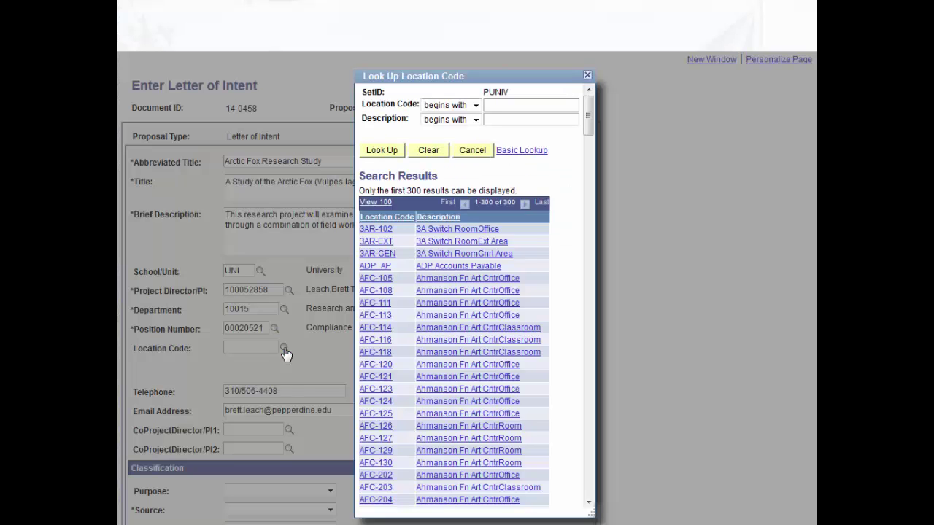
{"action": "left_click", "coordinate": [510, 106]}
{"action": "type", "text": "TAC"}
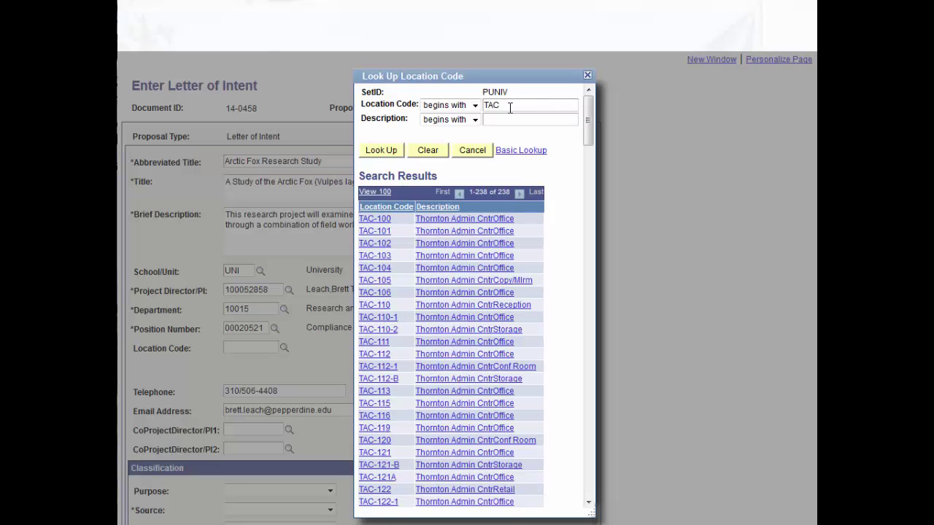
{"action": "scroll", "coordinate": [392, 290], "scroll_direction": "down", "scroll_amount": 15}
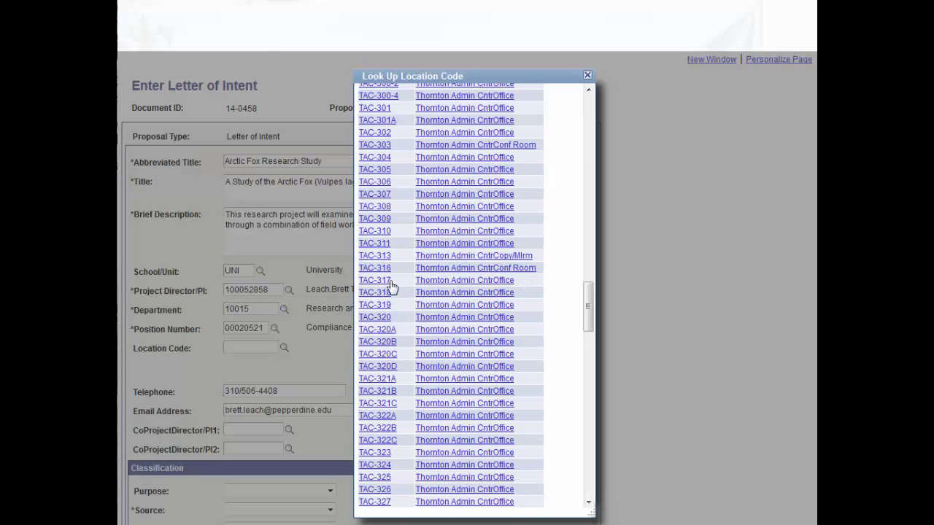
{"action": "left_click", "coordinate": [435, 284]}
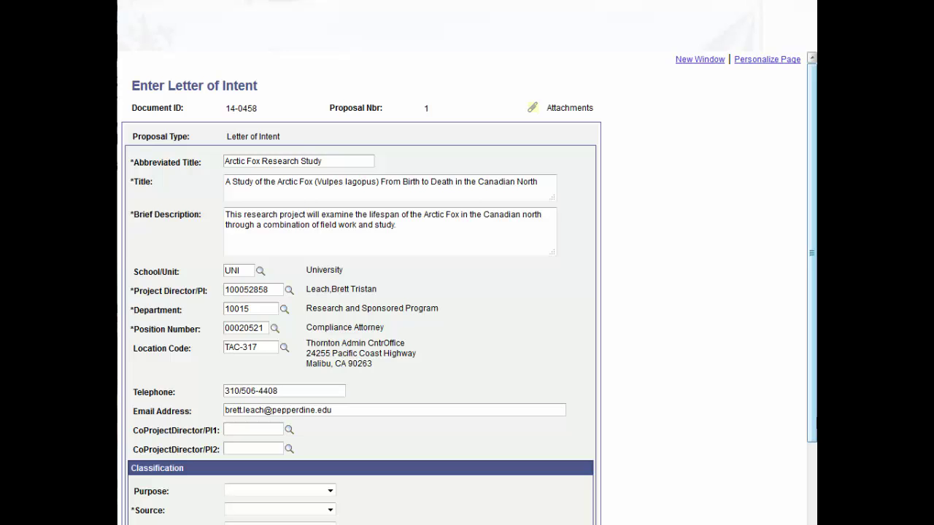
In the Classification section, set the Purpose to Research and the Source to Federal
{"action": "left_click_drag", "start_coordinate": [812, 426], "coordinate": [813, 518]}
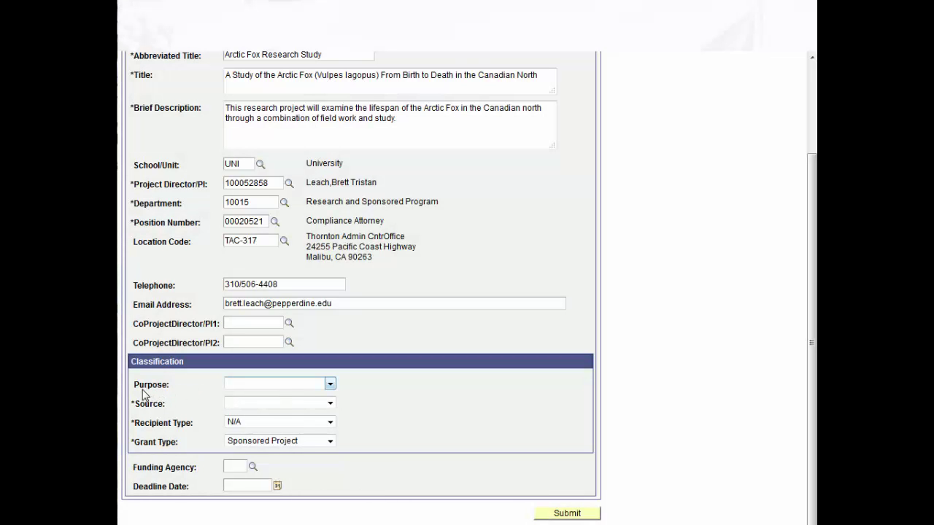
{"action": "left_click", "coordinate": [330, 387]}
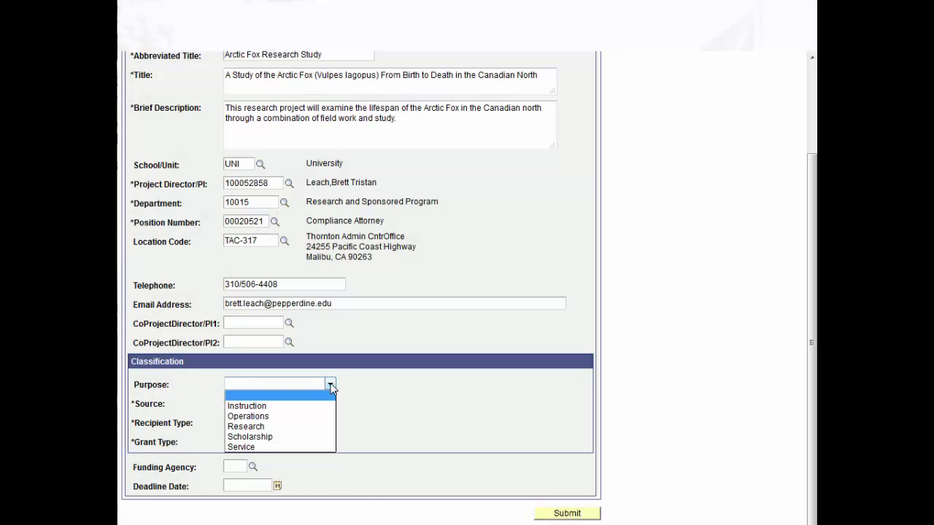
{"action": "left_click", "coordinate": [267, 427]}
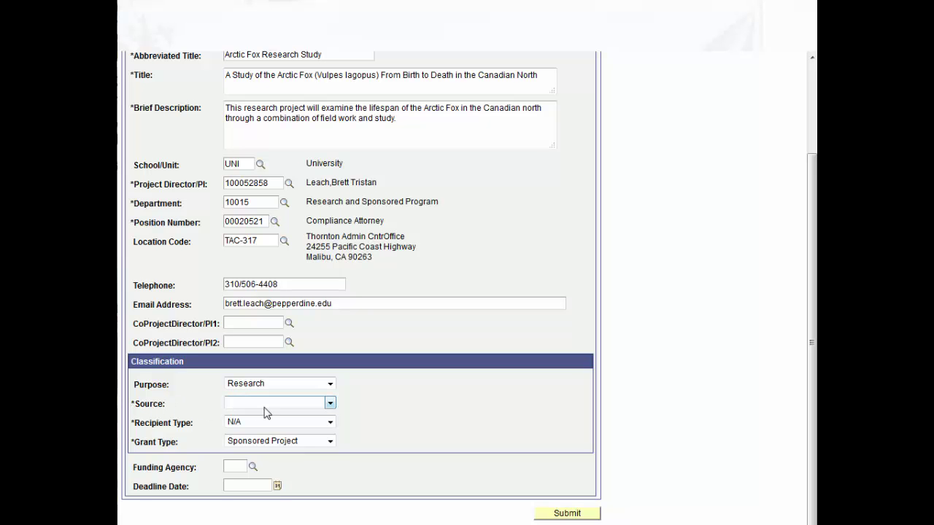
{"action": "left_click", "coordinate": [331, 404]}
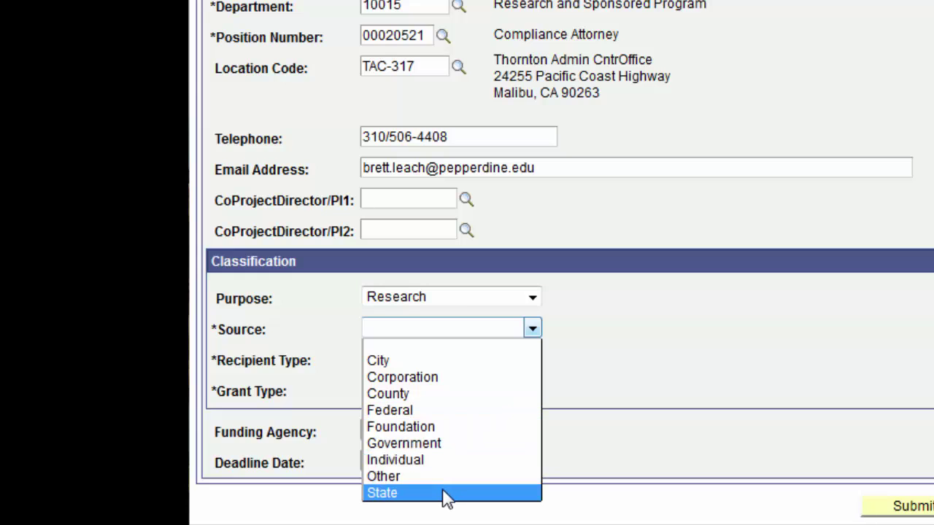
{"action": "left_click", "coordinate": [443, 414]}
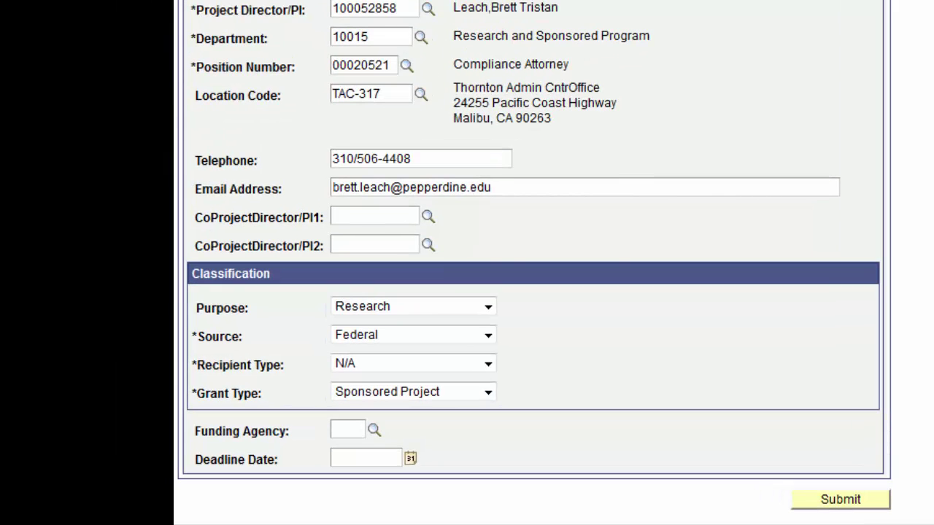
Set the Recipient Type to Prime and choose Sponsored Project as the Grant Type
{"action": "left_click", "coordinate": [488, 364]}
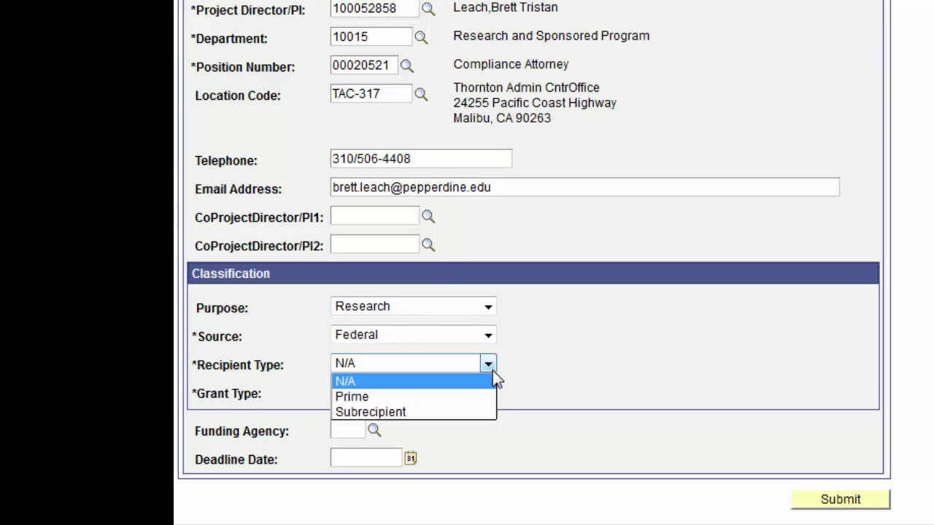
{"action": "left_click", "coordinate": [453, 402]}
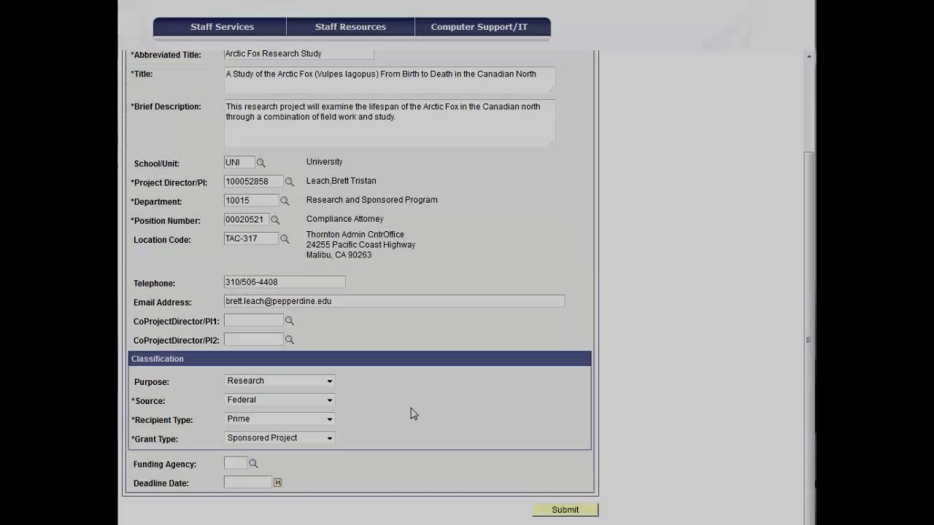
{"action": "left_click", "coordinate": [330, 438]}
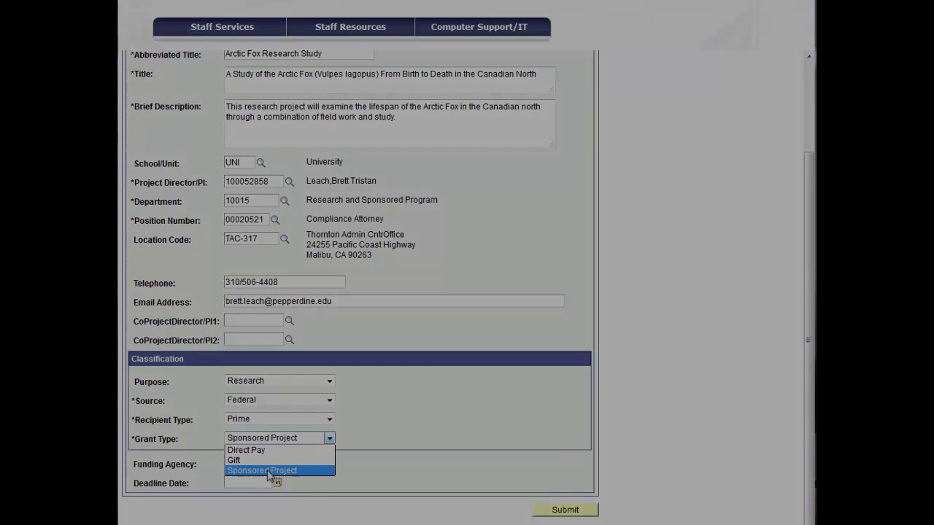
{"action": "left_click", "coordinate": [271, 471]}
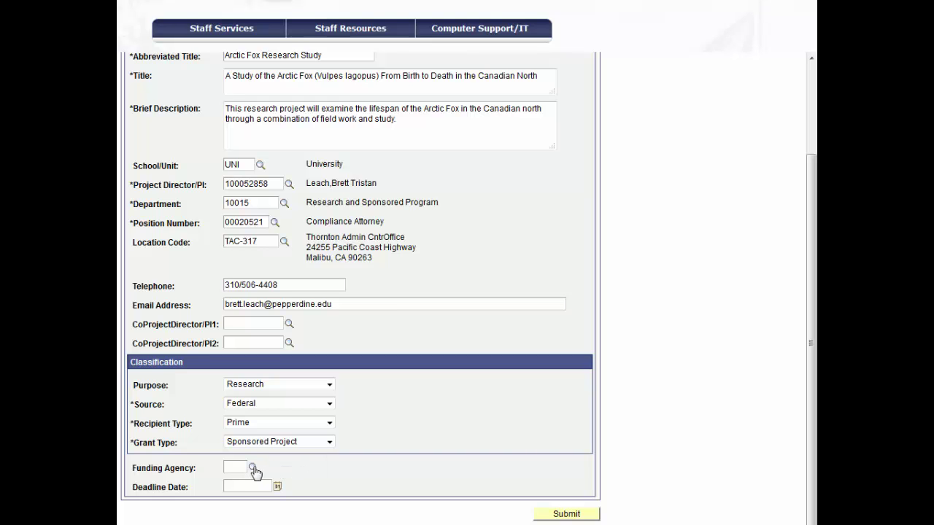
Set the Deadline Date to 09/12/2014, leaving the Funding Agency blank
{"action": "left_click", "coordinate": [253, 468]}
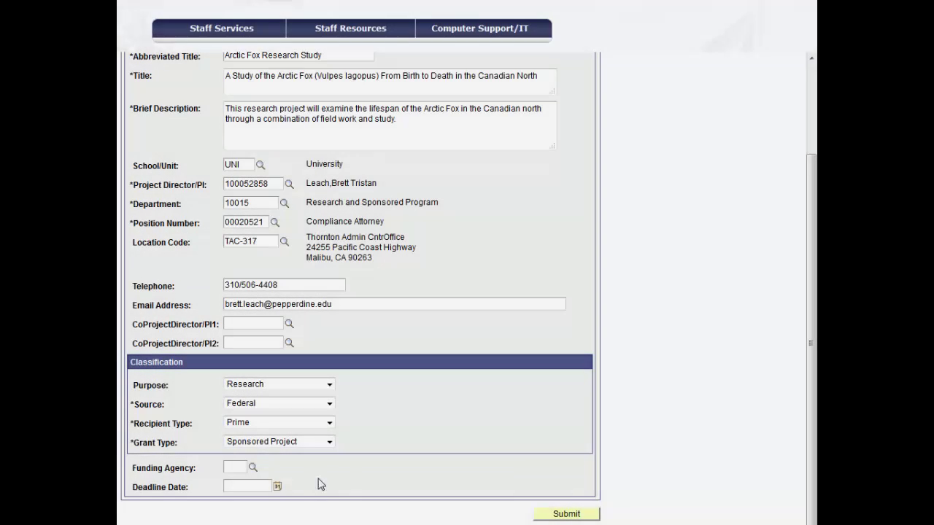
{"action": "left_click", "coordinate": [277, 485]}
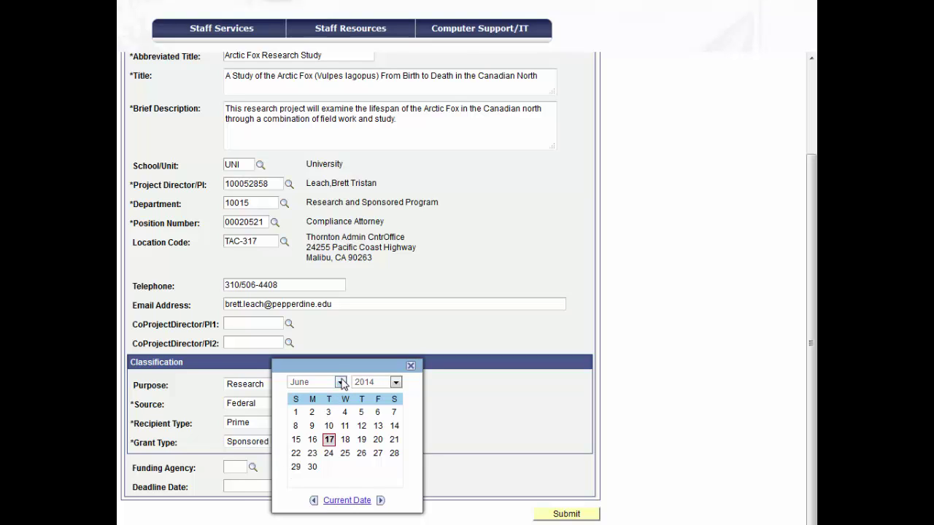
{"action": "left_click", "coordinate": [341, 382]}
{"action": "left_click", "coordinate": [316, 479]}
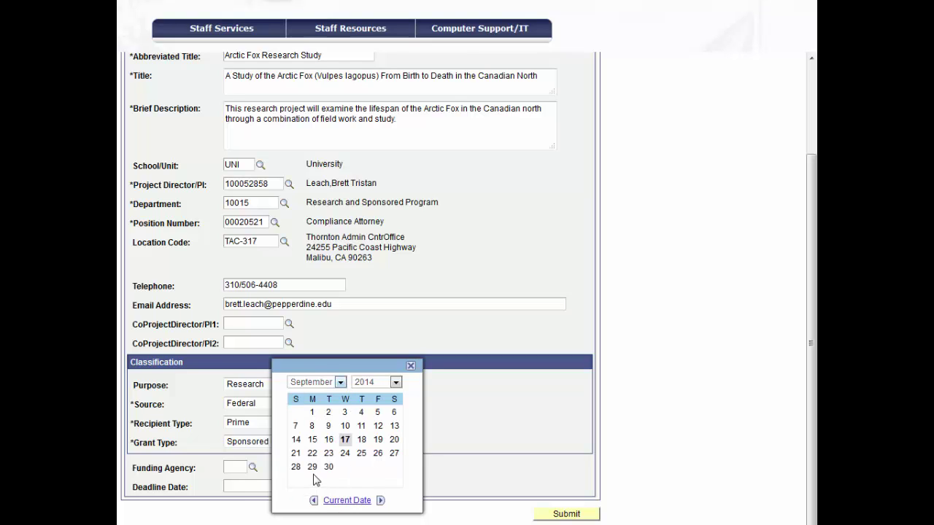
{"action": "left_click", "coordinate": [378, 426]}
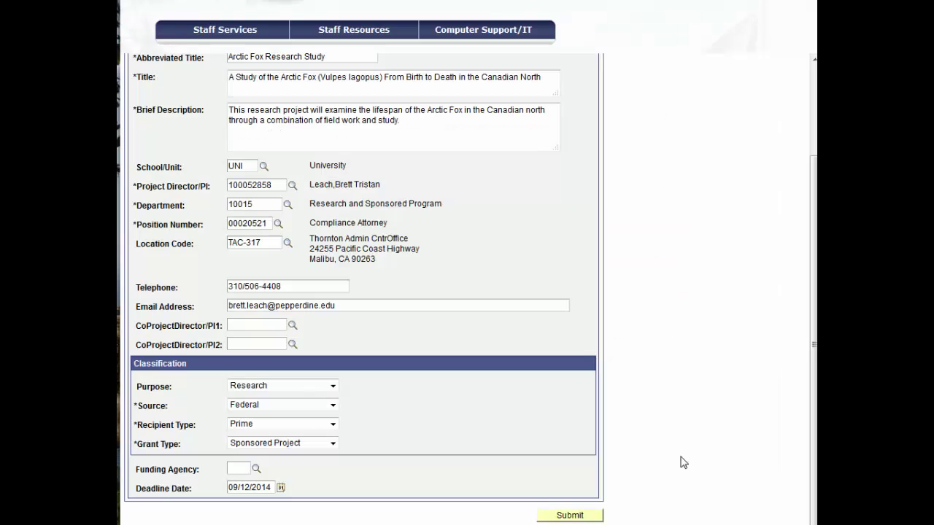
Try to submit the Letter of Intent without attachments, cancel to go back, and open its proposal attachments
{"action": "left_click", "coordinate": [574, 516]}
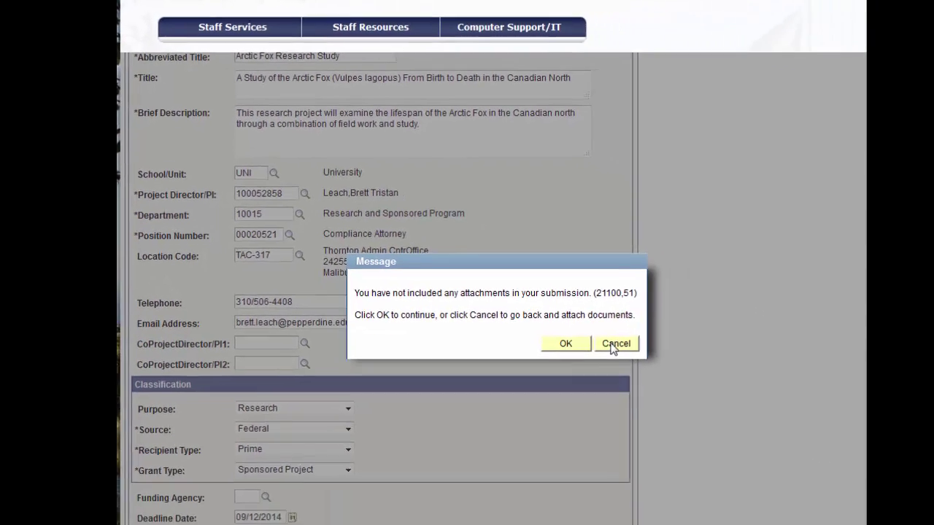
{"action": "left_click", "coordinate": [815, 454]}
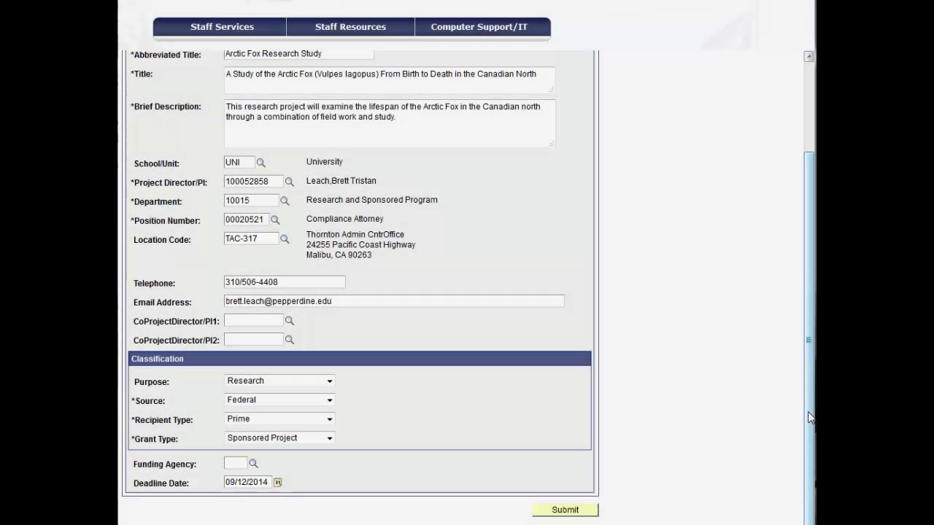
{"action": "left_click_drag", "start_coordinate": [808, 418], "coordinate": [809, 302]}
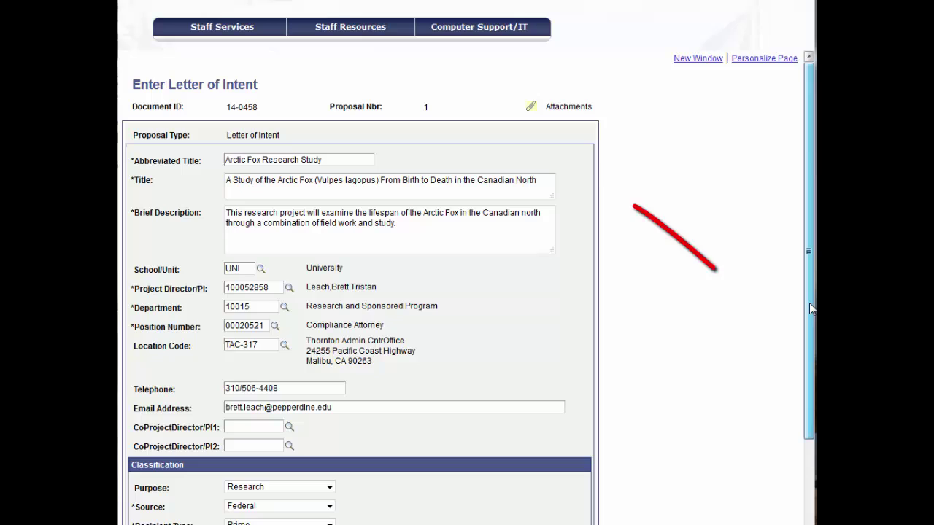
{"action": "left_click", "coordinate": [530, 108]}
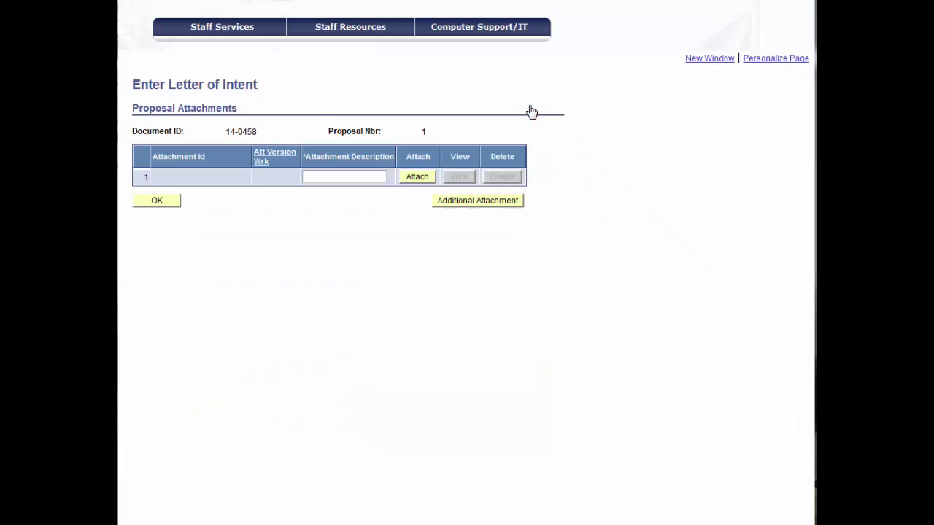
Attach the file Artic Fox Budget - Sample.xlsx to the proposal with the description Budget
{"action": "left_click", "coordinate": [417, 177]}
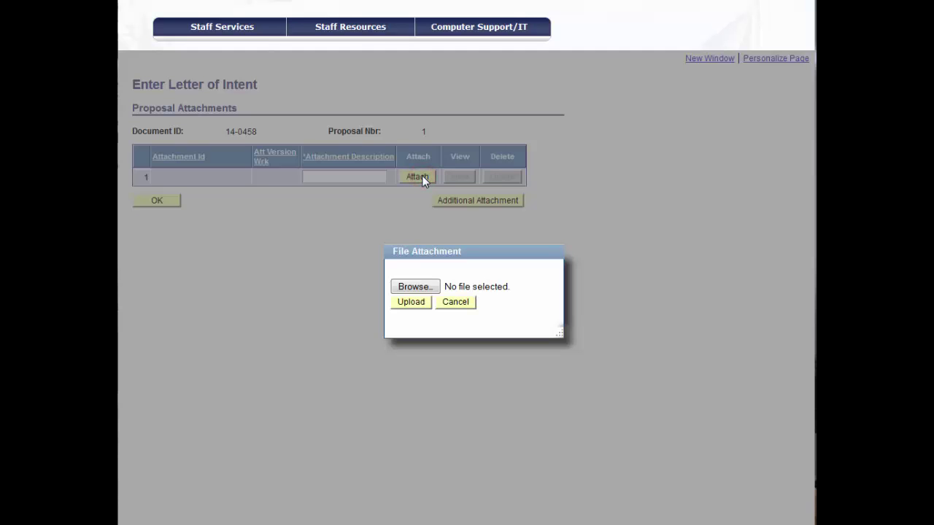
{"action": "left_click", "coordinate": [426, 287]}
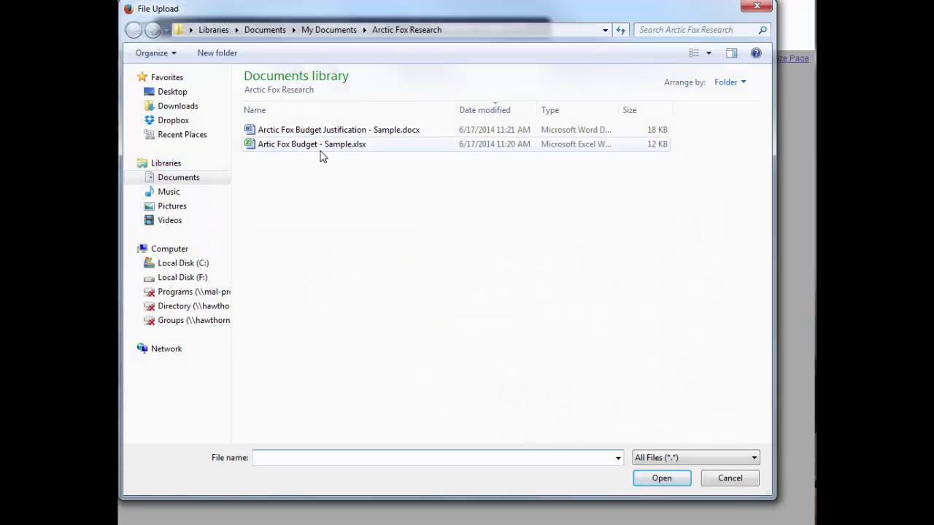
{"action": "left_click", "coordinate": [313, 149]}
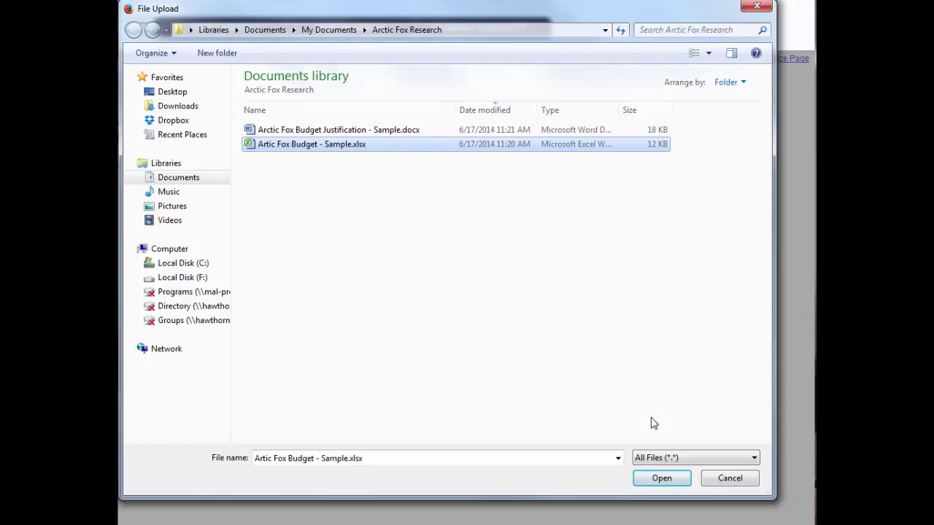
{"action": "left_click", "coordinate": [660, 476]}
{"action": "left_click", "coordinate": [416, 302]}
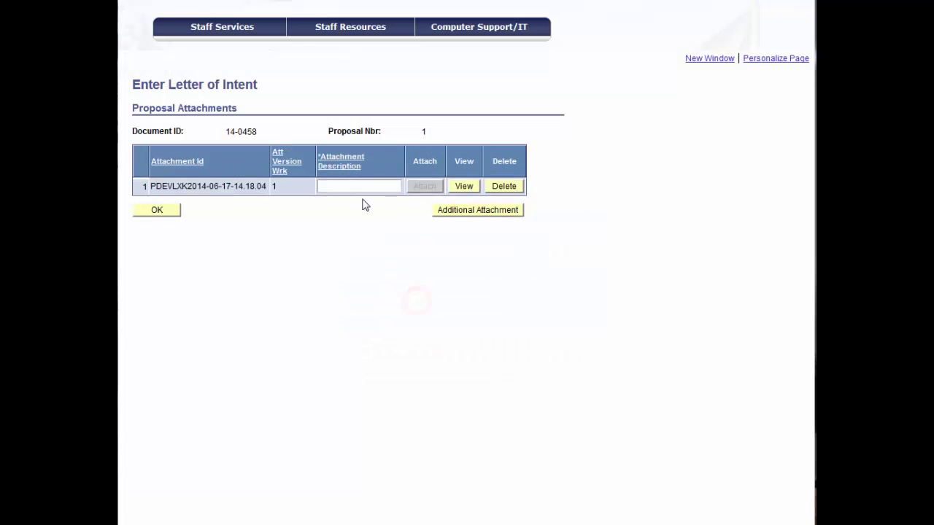
{"action": "left_click", "coordinate": [355, 186]}
{"action": "type", "text": "Budget"}
Add Arctic Fox Budget Justification - Sample.docx as a second attachment described as Budget Justification, and return to the Letter of Intent
{"action": "left_click", "coordinate": [465, 211]}
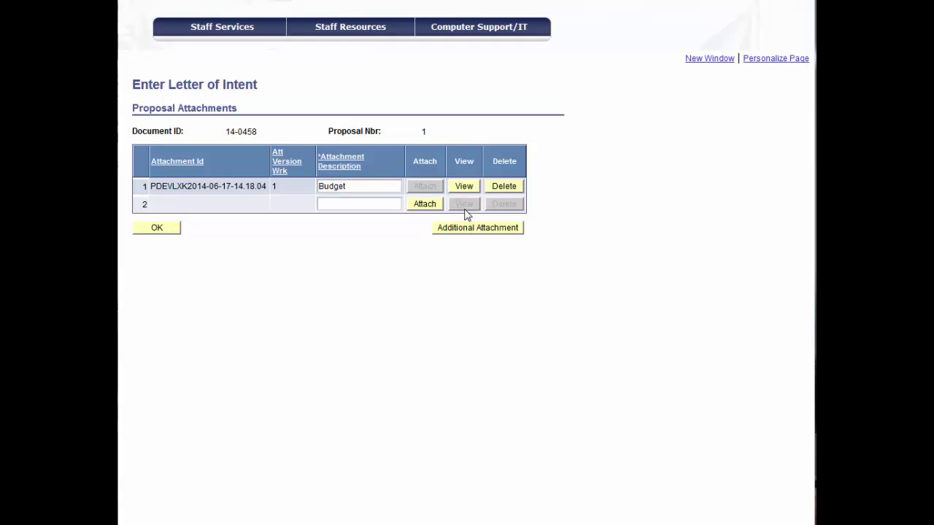
{"action": "left_click", "coordinate": [422, 204]}
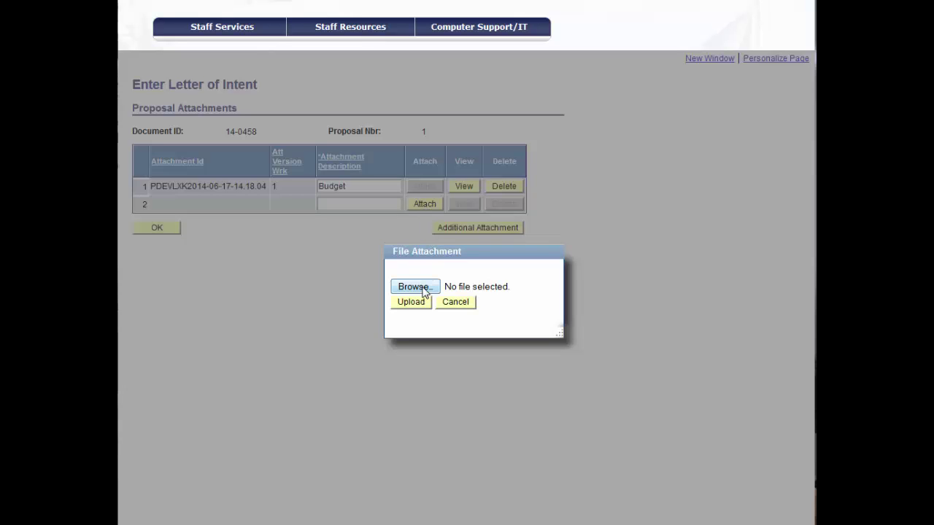
{"action": "left_click", "coordinate": [423, 288]}
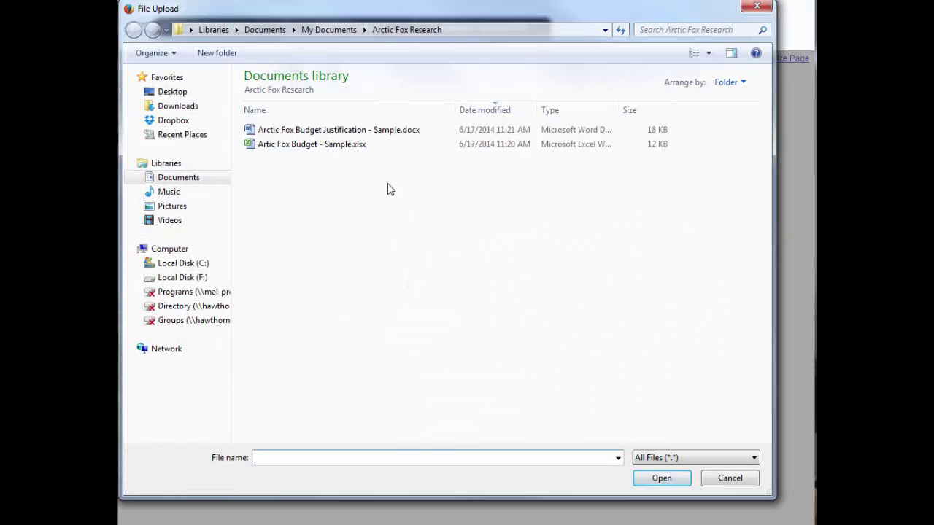
{"action": "left_click", "coordinate": [305, 131]}
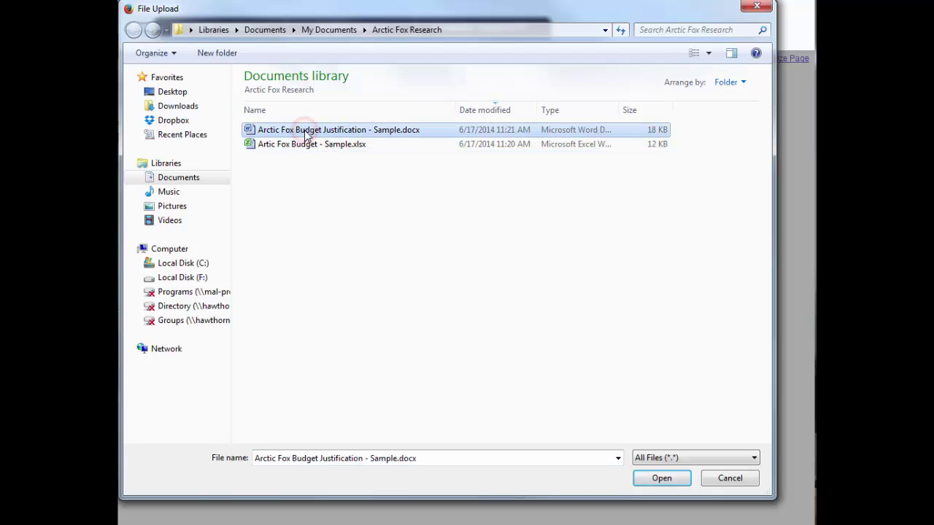
{"action": "left_click", "coordinate": [334, 203]}
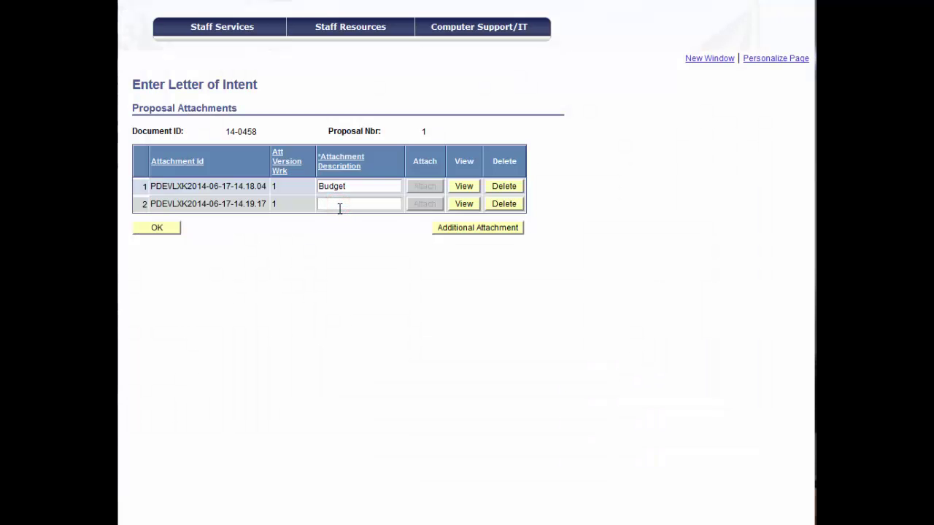
{"action": "type", "text": "Budget Justification"}
{"action": "left_click", "coordinate": [147, 230]}
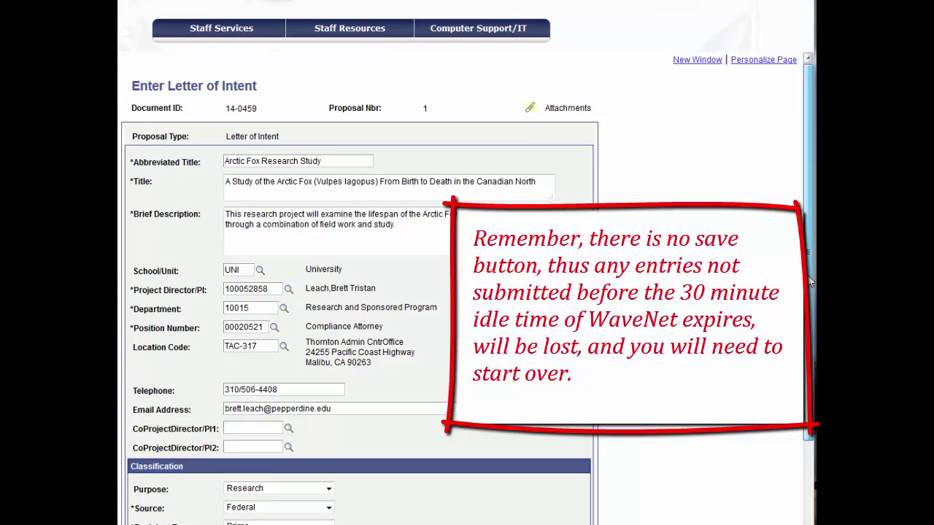
Submit the completed Letter of Intent and log out of WaveNet
{"action": "scroll", "coordinate": [809, 361], "scroll_direction": "down", "scroll_amount": 3}
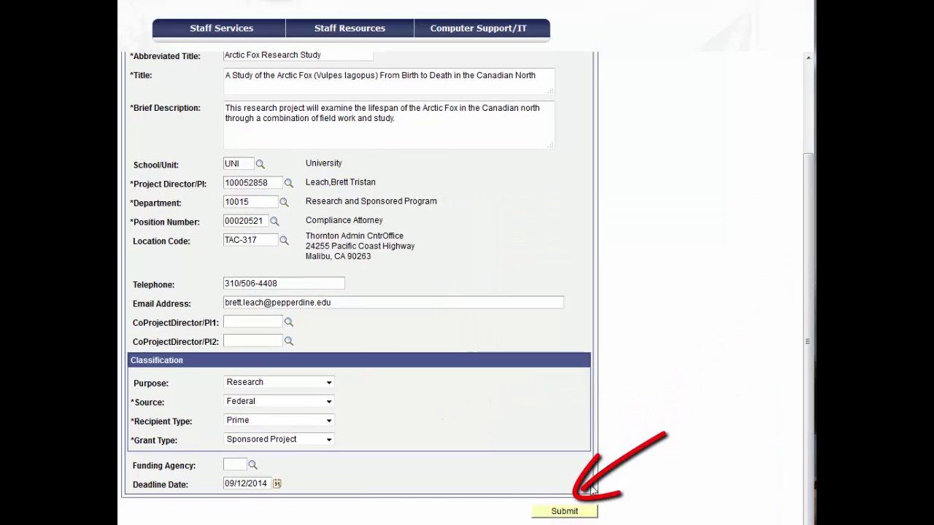
{"action": "left_click", "coordinate": [563, 511]}
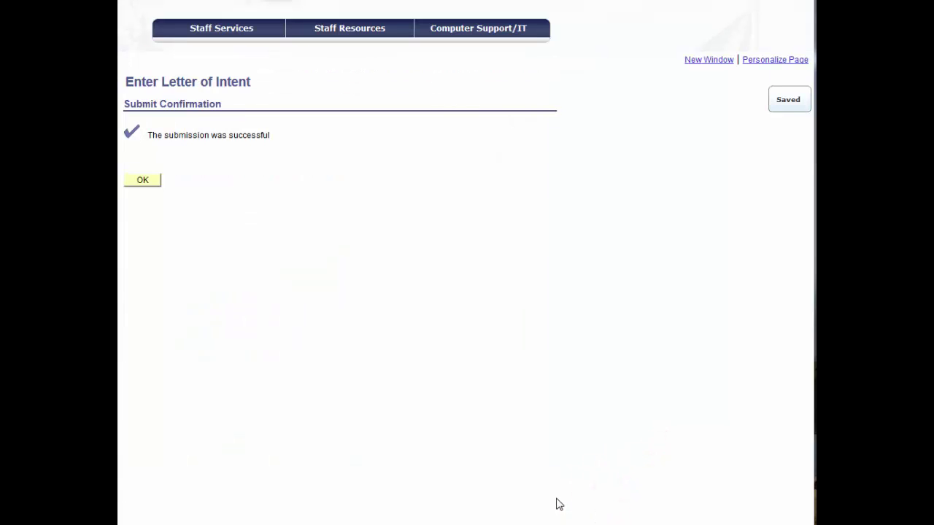
{"action": "left_click", "coordinate": [148, 184]}
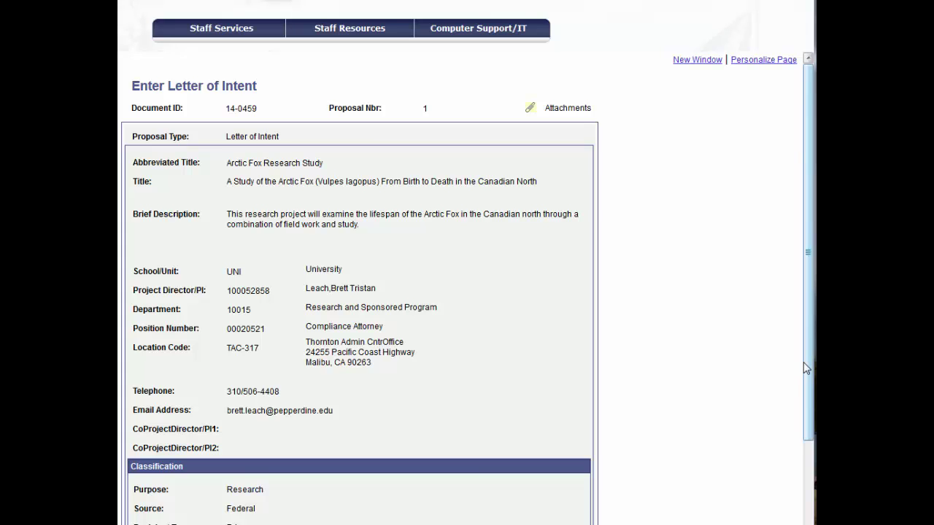
{"action": "scroll", "coordinate": [451, 372], "scroll_direction": "up", "scroll_amount": 2}
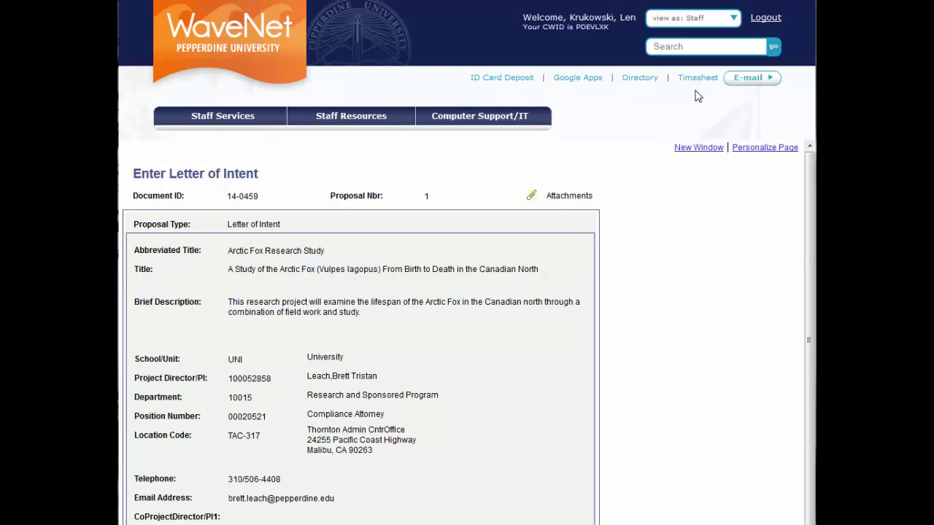
{"action": "left_click", "coordinate": [757, 21]}
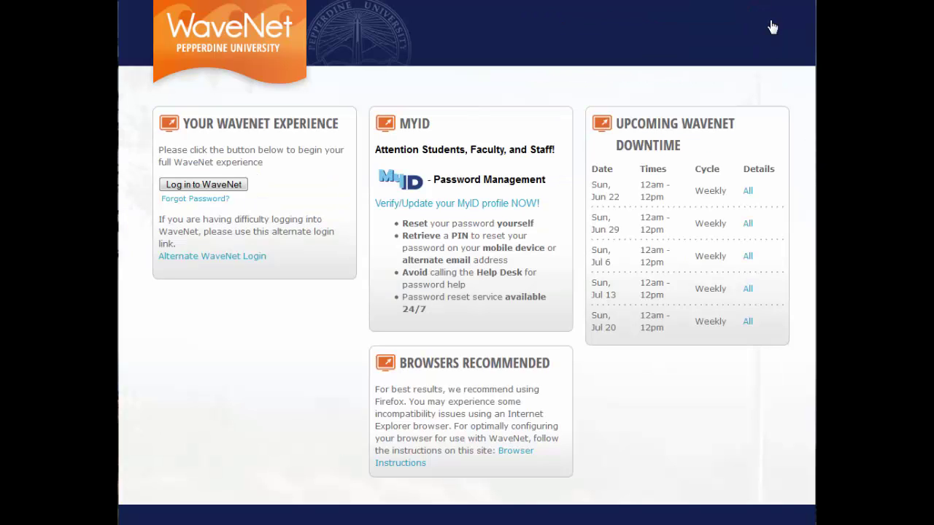